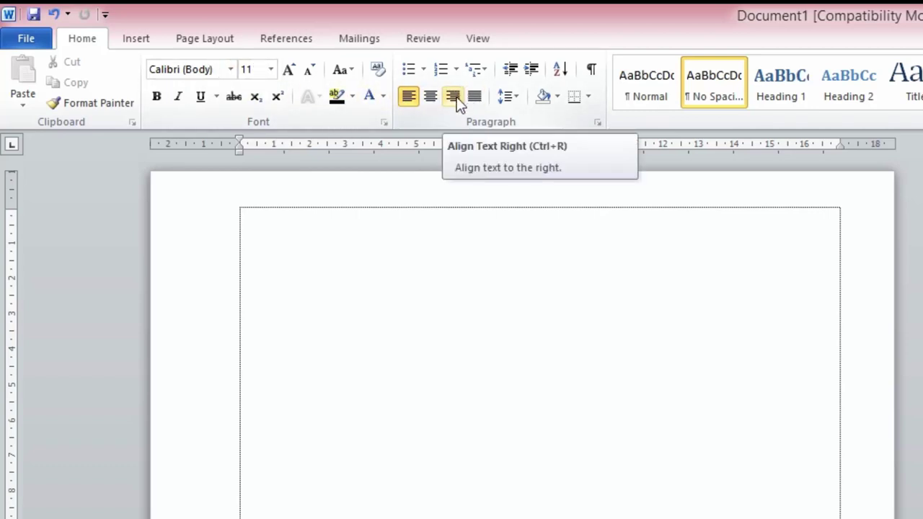
Cycle the empty first line through justified, left, centre and right alignment, ending centred.
key(ctrl+j)
key(ctrl+l)
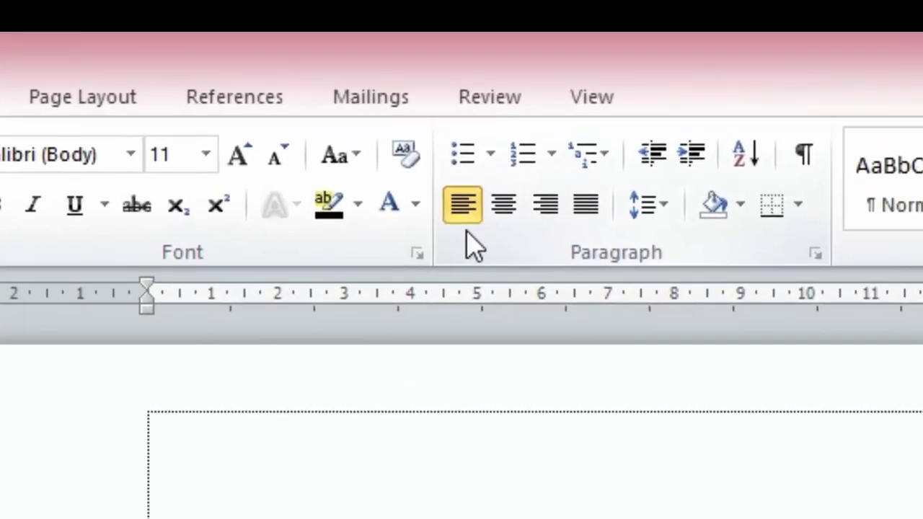
click(505, 208)
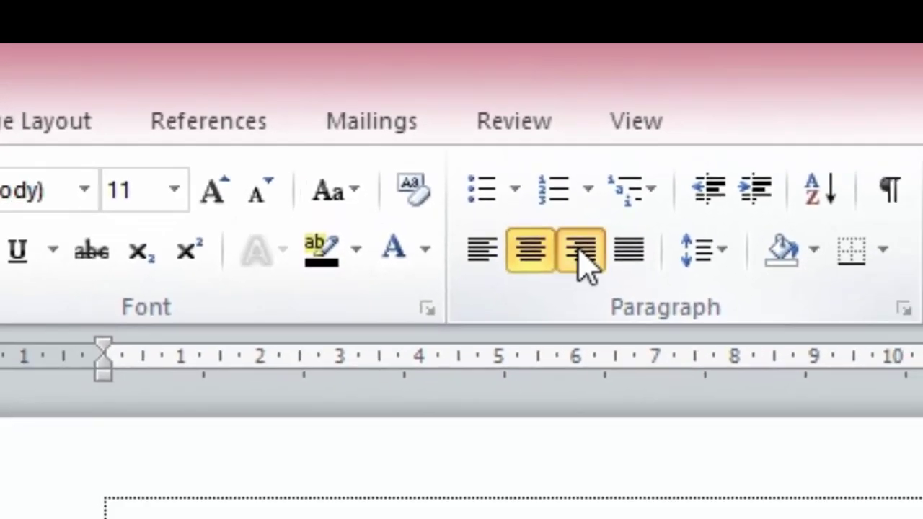
click(585, 263)
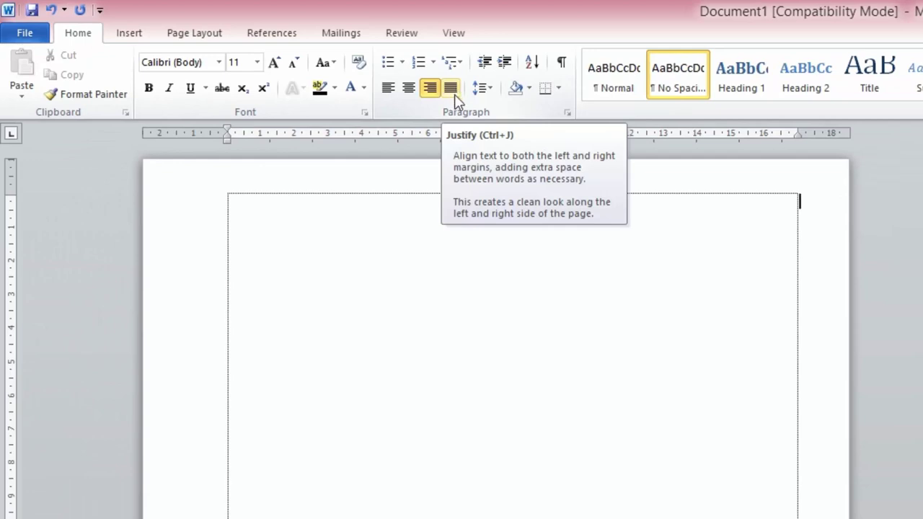
click(390, 89)
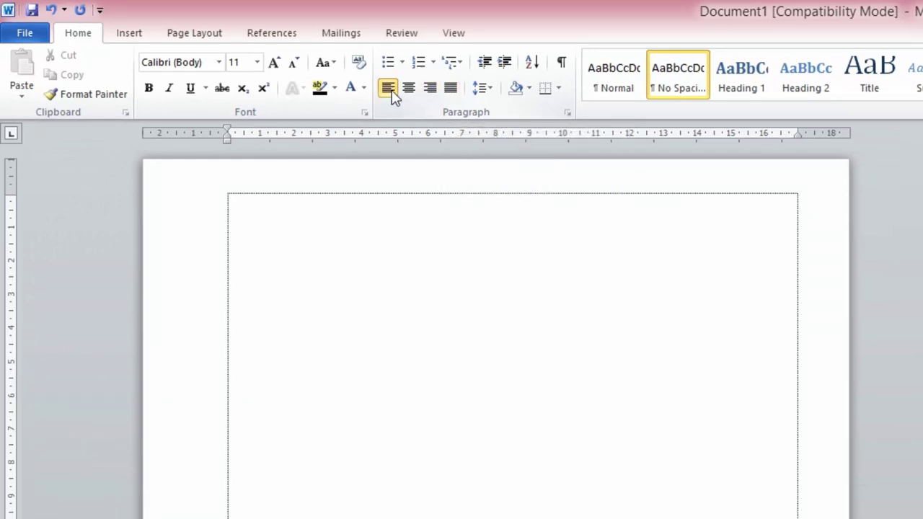
click(408, 89)
click(428, 89)
click(387, 89)
click(409, 90)
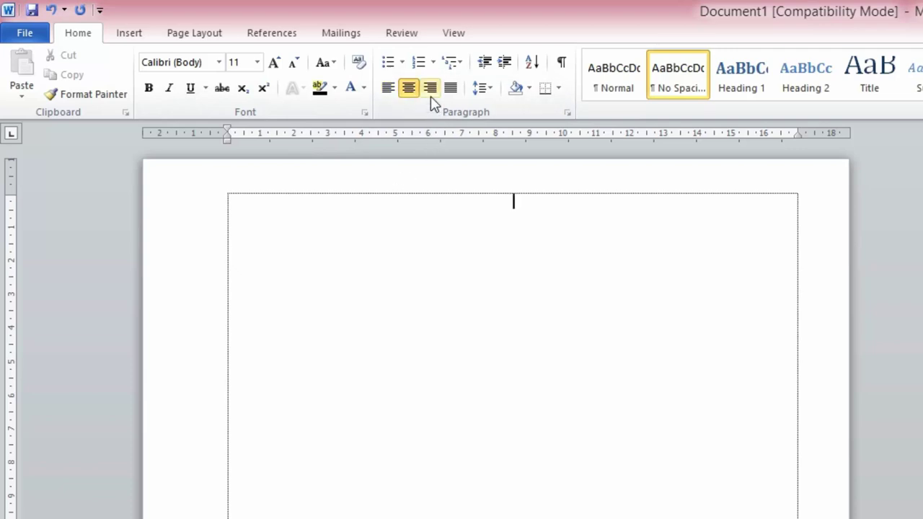
click(431, 89)
click(410, 88)
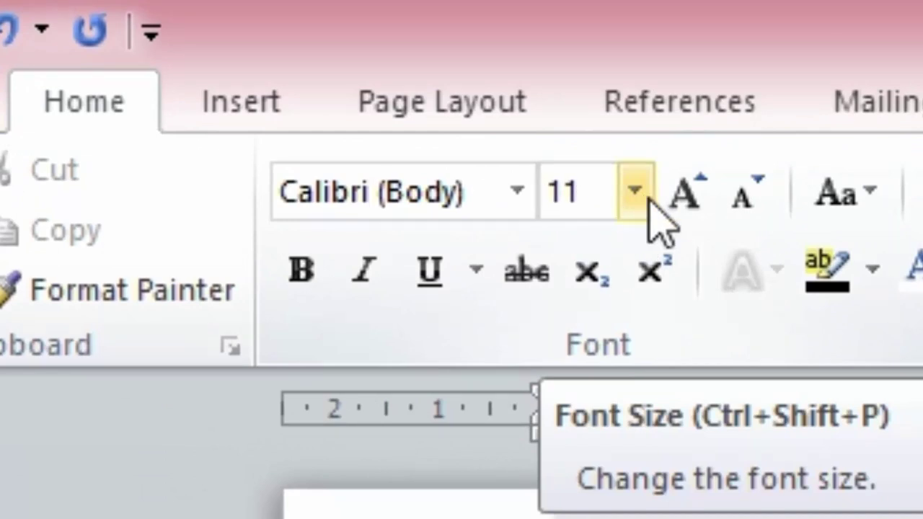
Set the font size to 22 and type the sample text 'hufhghjghjgjk' on the centred line.
click(635, 192)
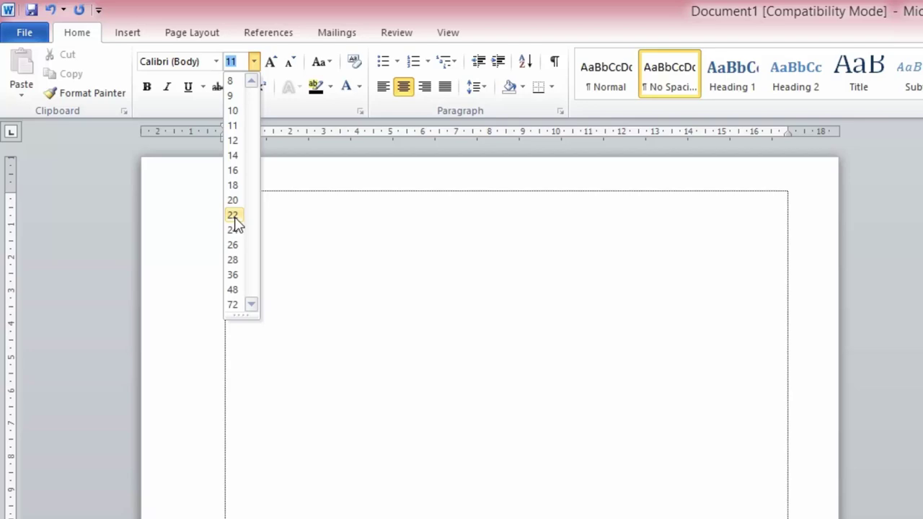
click(224, 207)
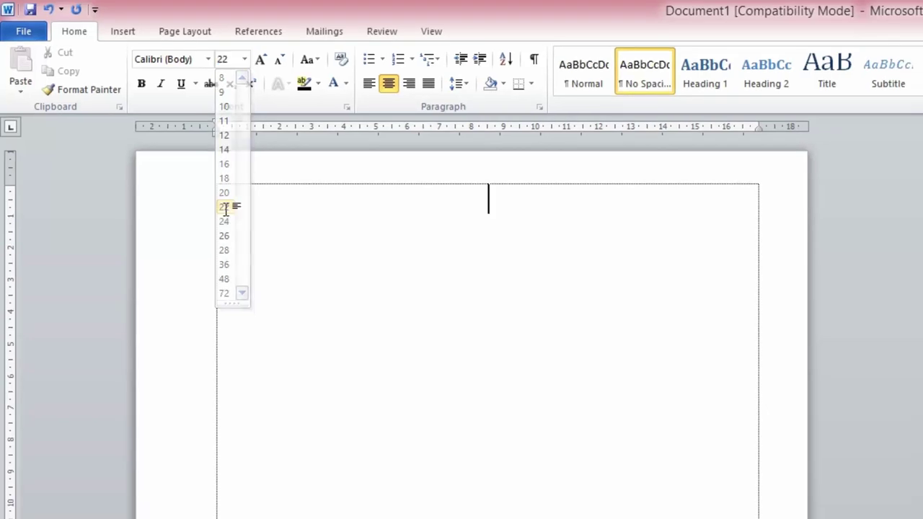
text(hufhghjghj)
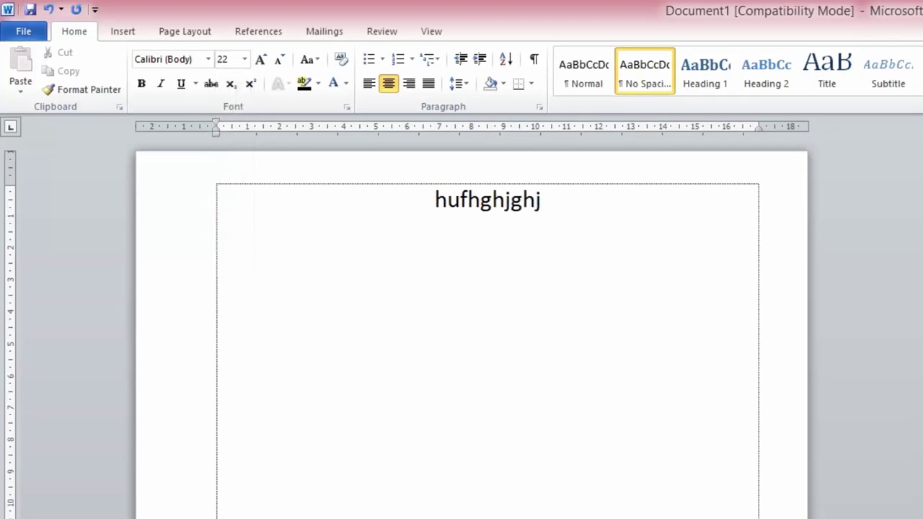
text(gjk)
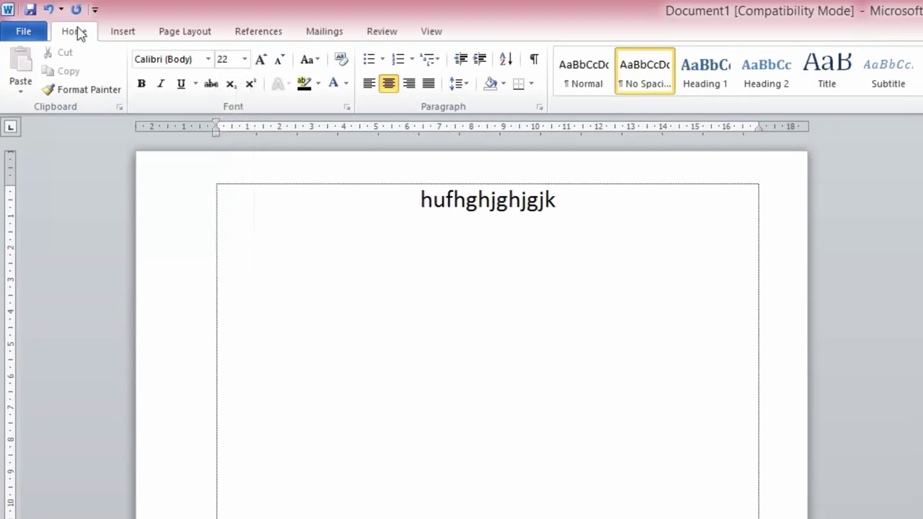
Continue the line with bold sample text, then bold italic text, and select the whole line.
click(140, 92)
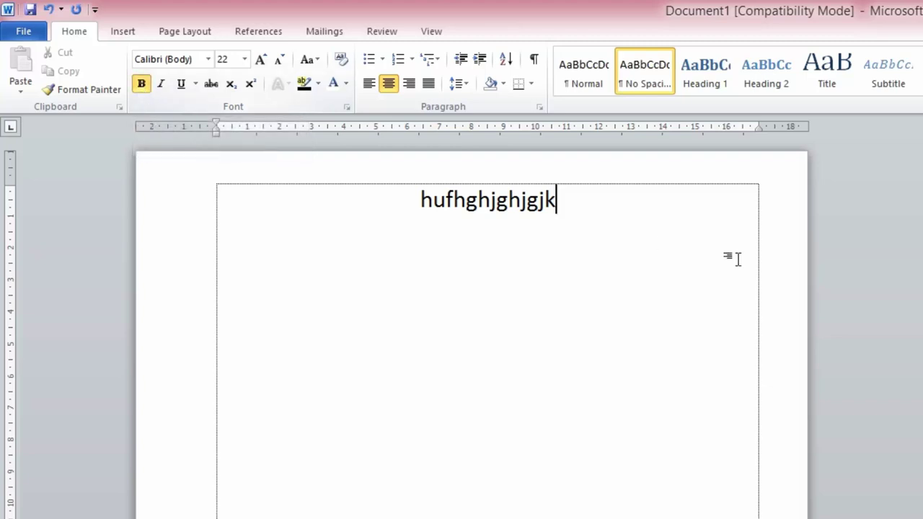
text(tggtyuiyuiy)
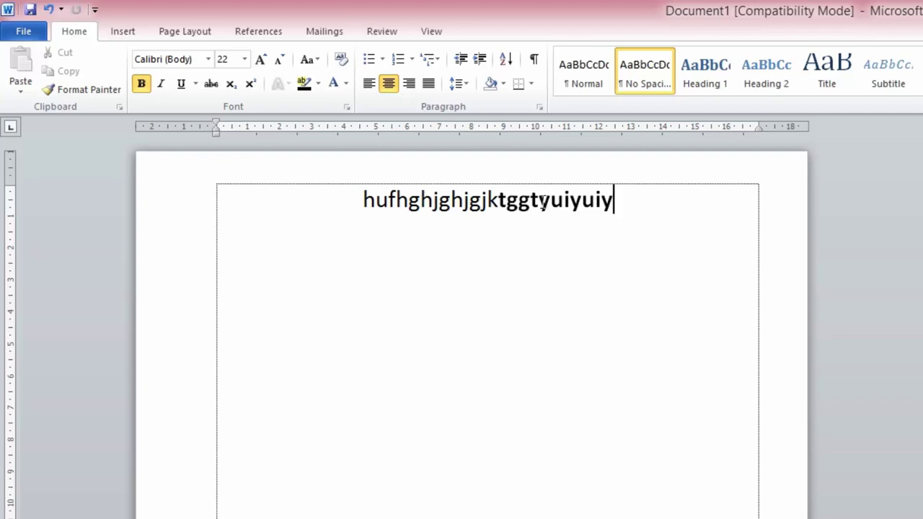
click(162, 84)
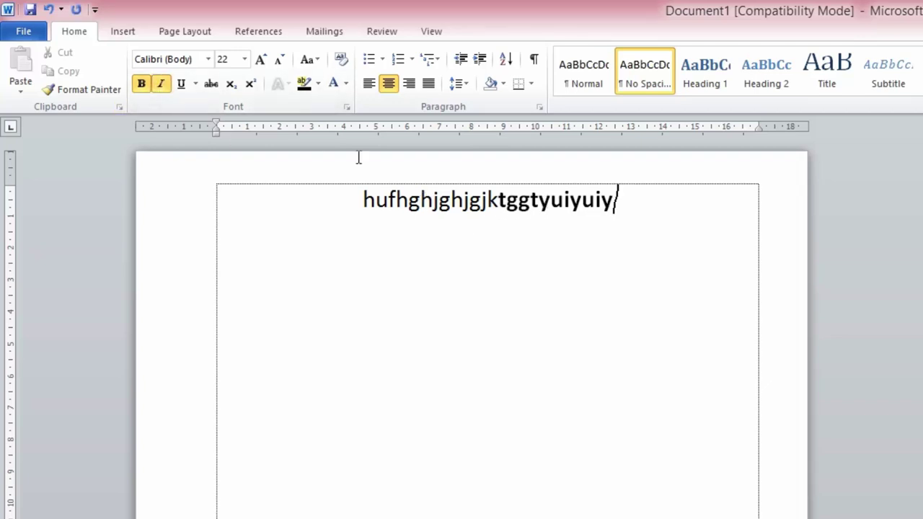
text(tyutyutyuuyt)
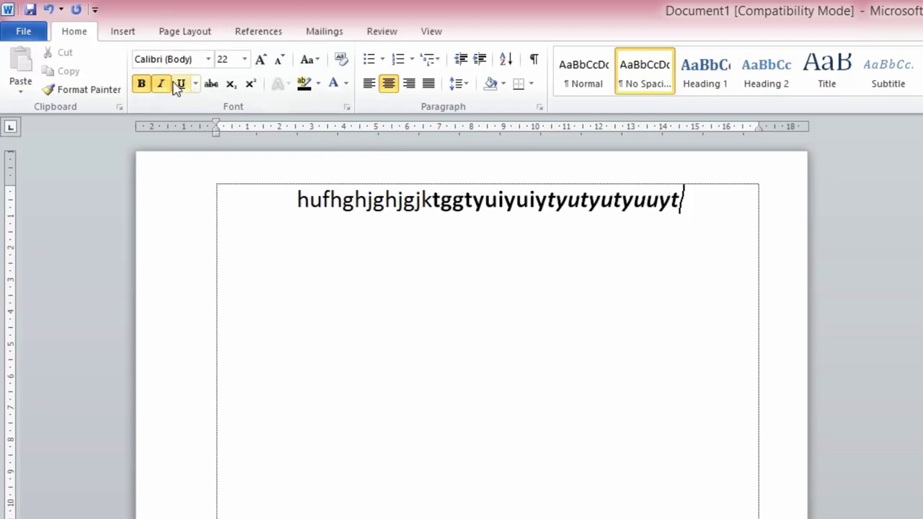
text(uituiy)
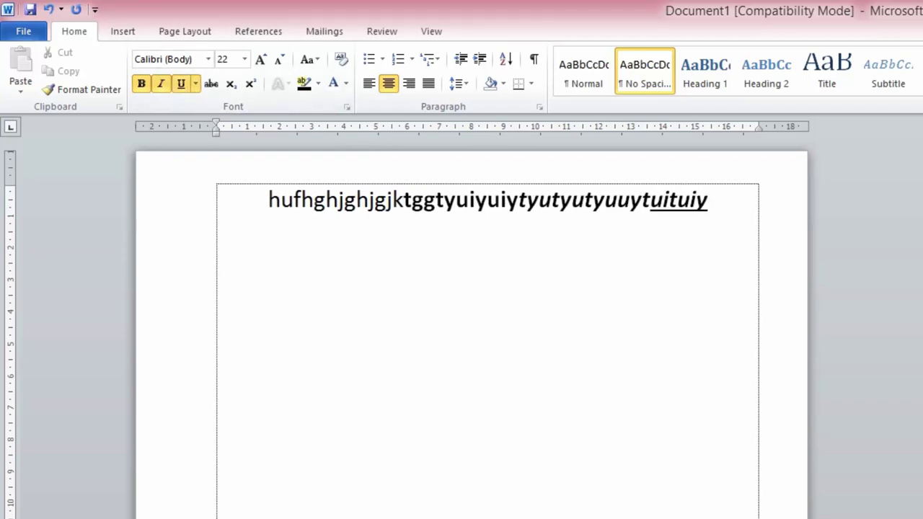
text(yiuyiuy)
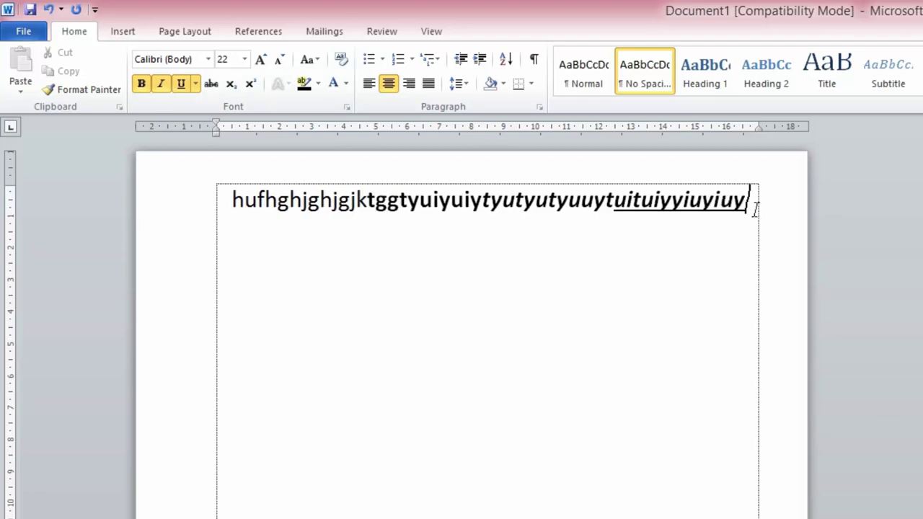
drag(753, 205, 221, 202)
Delete the selected sample line, try out underlined typing, erase it, and switch underline off.
key(Delete)
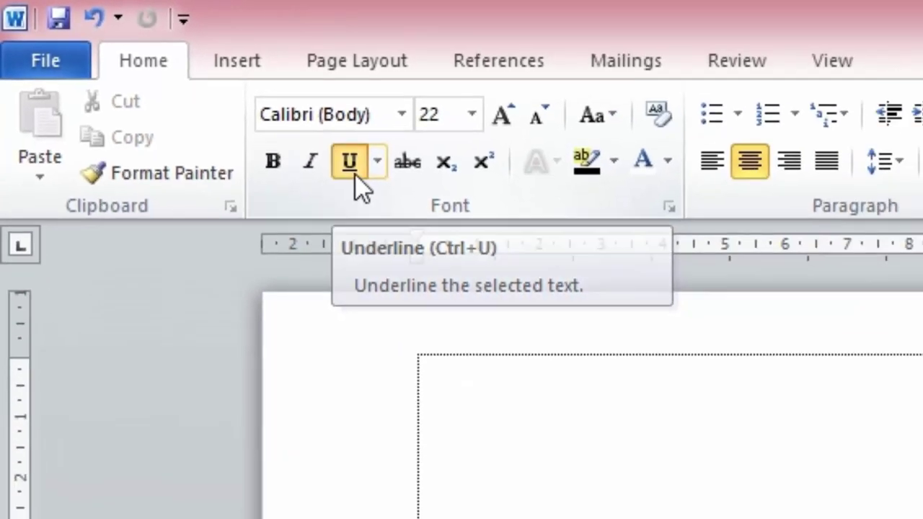
click(195, 90)
text(uiyuiyuiy)
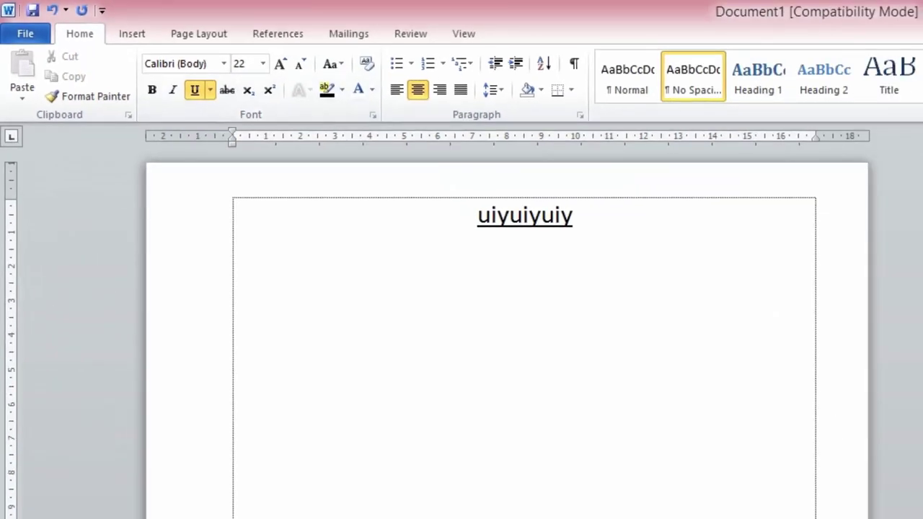
key(BackSpace)
key(BackSpace)
key(BackSpace)
key(BackSpace)
key(BackSpace)
key(BackSpace)
key(BackSpace)
key(BackSpace)
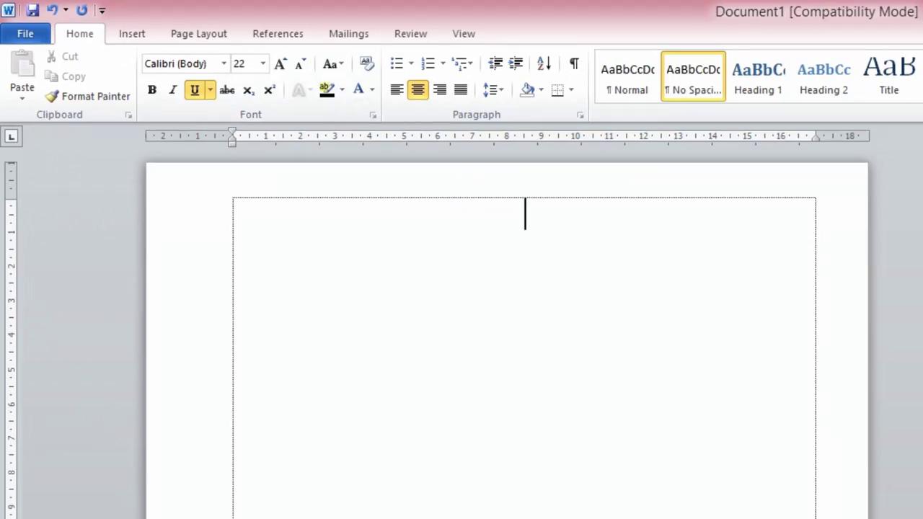
click(201, 91)
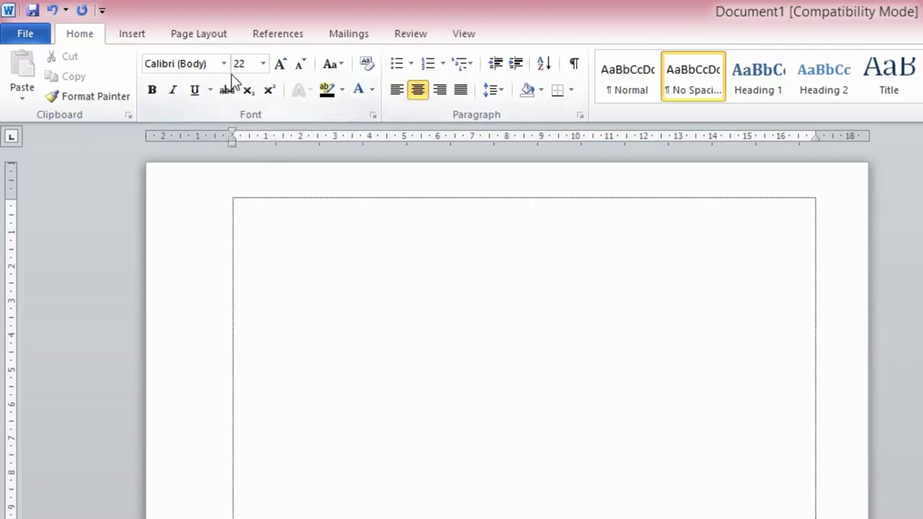
Type the bold heading 'Universal Computer and English Training School' and start a new line.
click(152, 91)
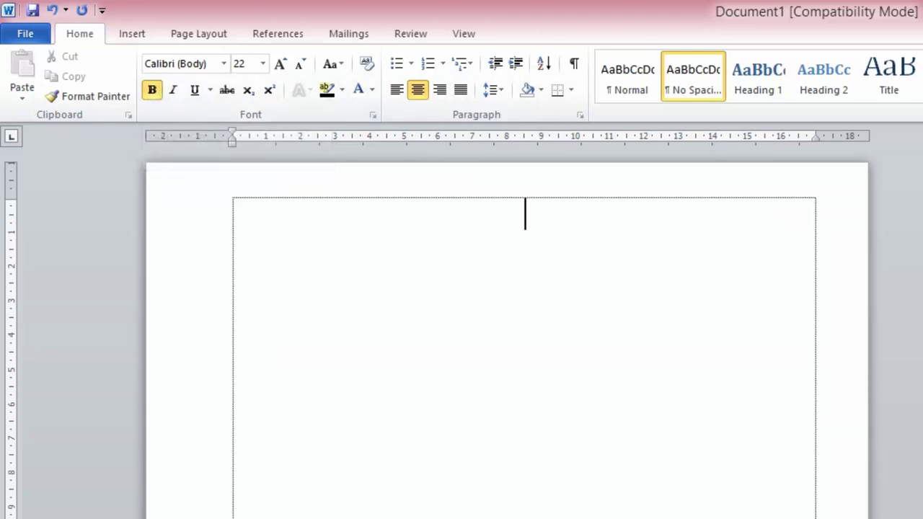
text(Universal)
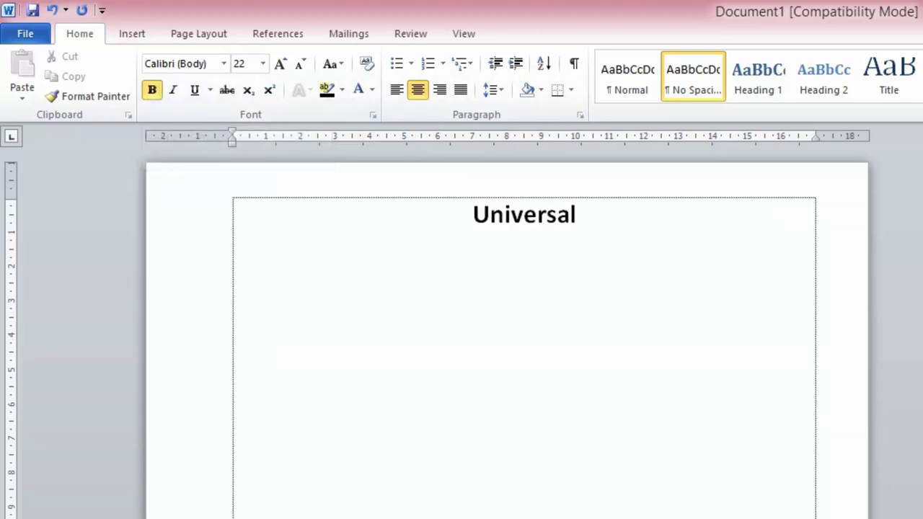
text(COmput)
key(BackSpace)
key(BackSpace)
key(BackSpace)
key(BackSpace)
key(BackSpace)
text(Computer and)
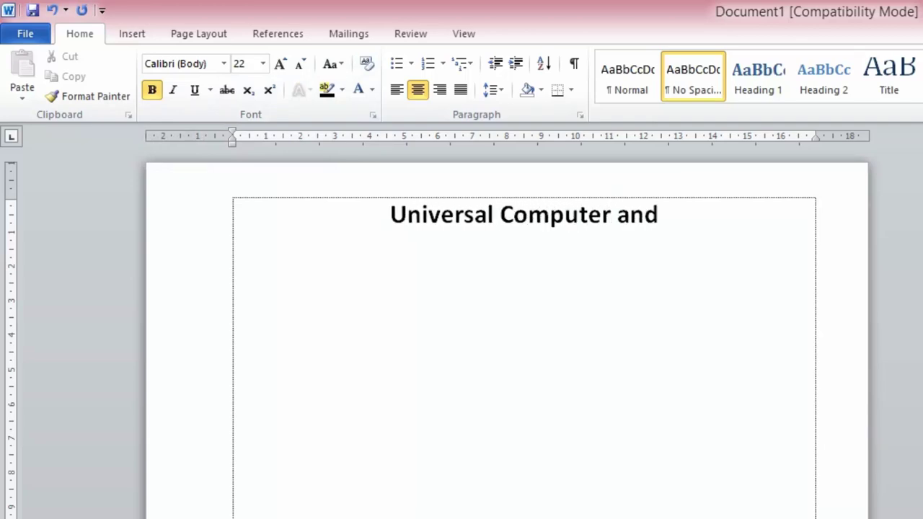
text( Engl)
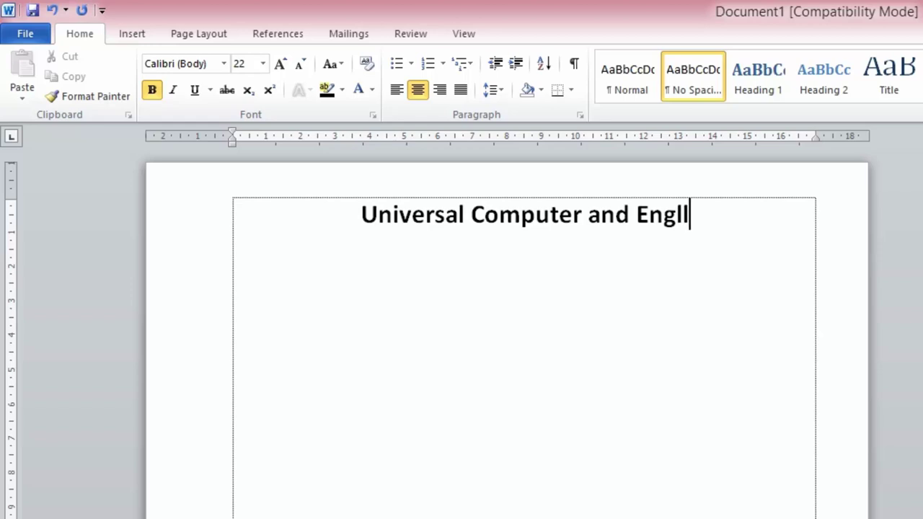
text(ish Training)
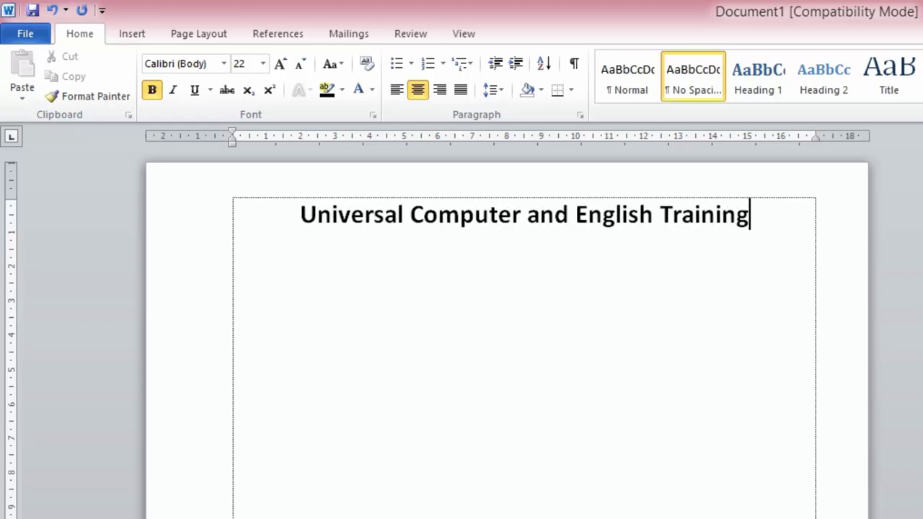
text( School)
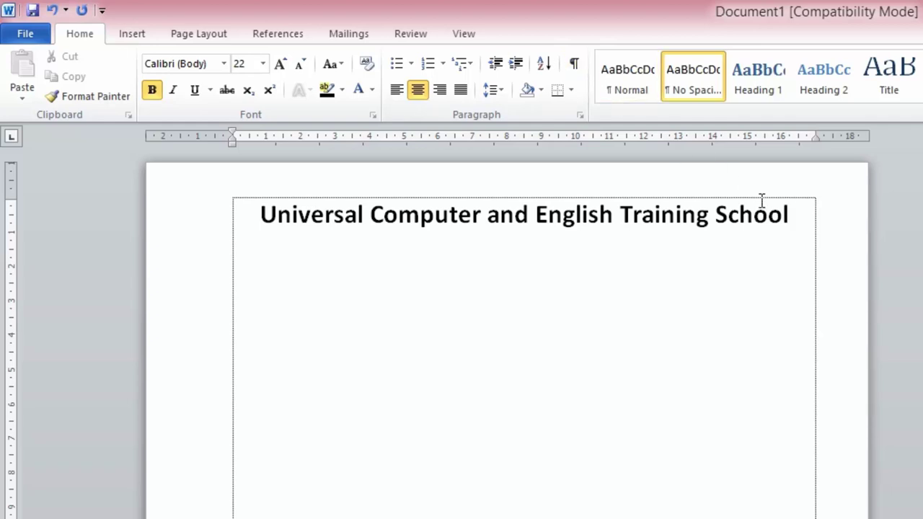
key(Return)
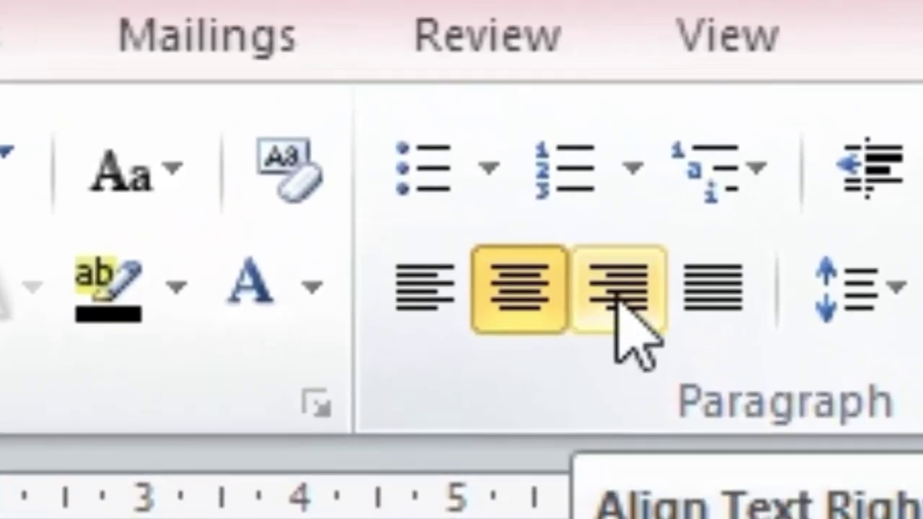
Right-align the second line with 16-point size and underline turned on.
click(618, 302)
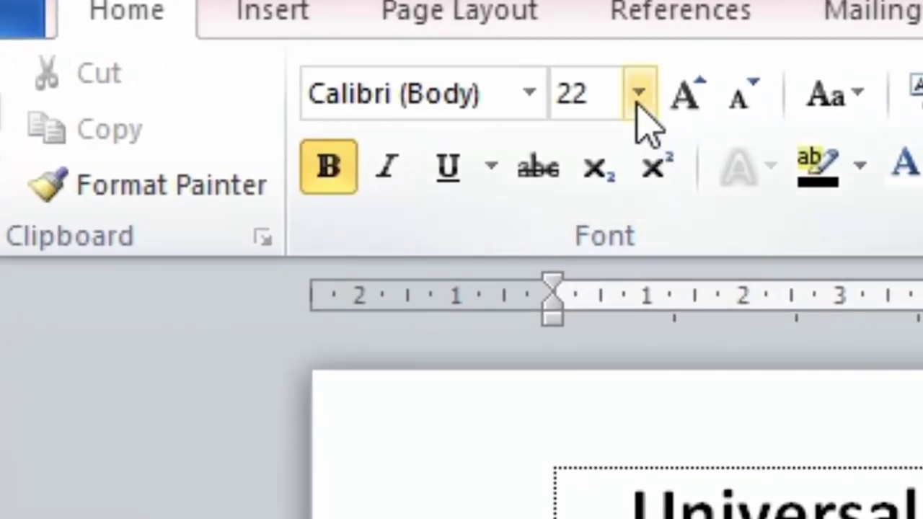
click(262, 64)
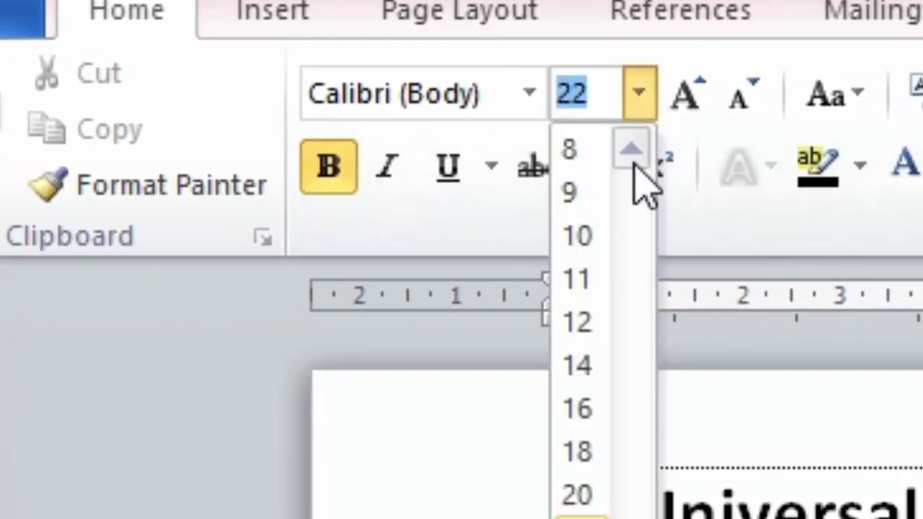
click(625, 408)
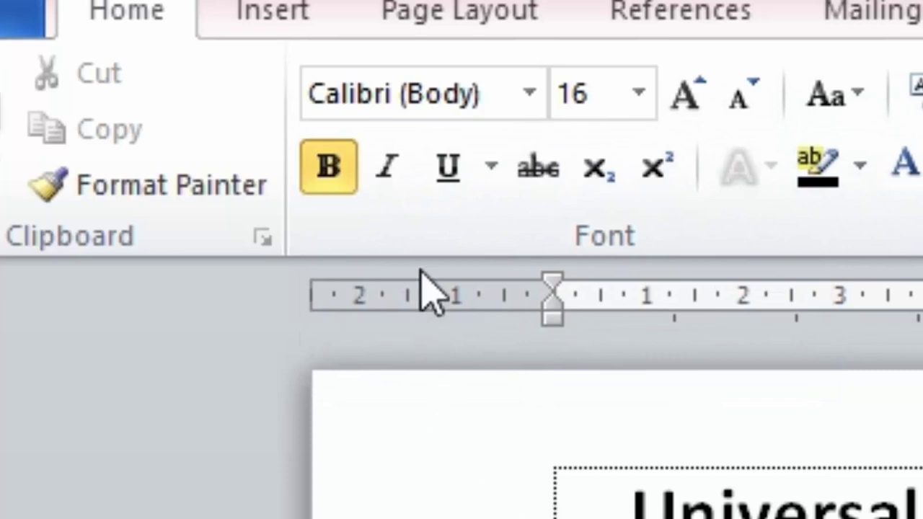
click(446, 177)
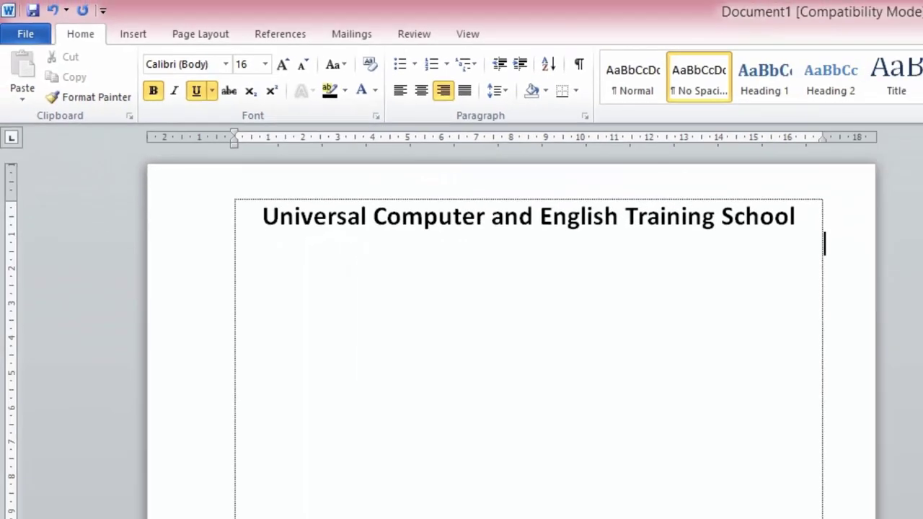
Type the subtitle 'One Student's writing', correcting the capital W to lowercase.
text(OneS)
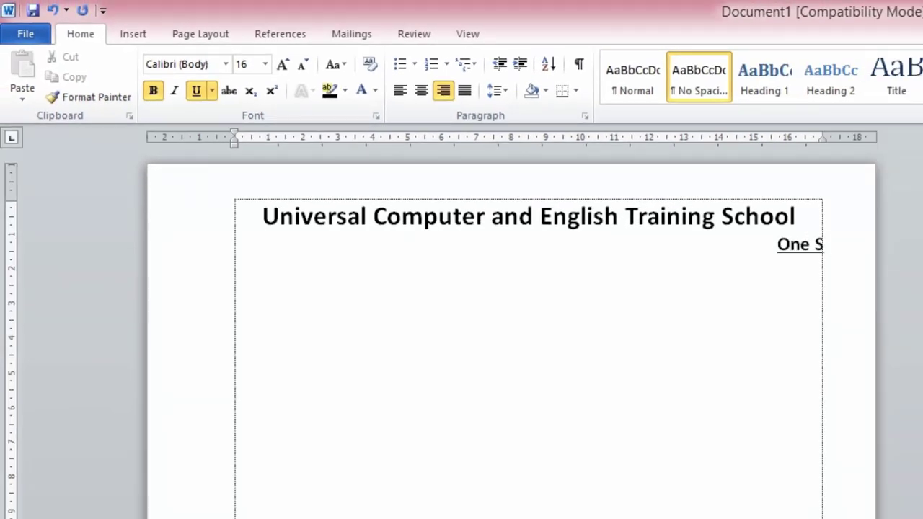
text(tudent)
text(')
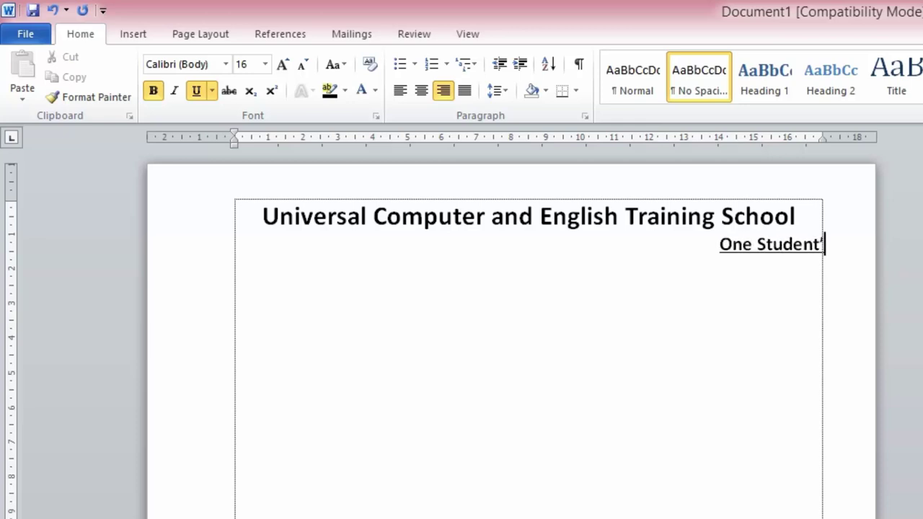
text(sWr)
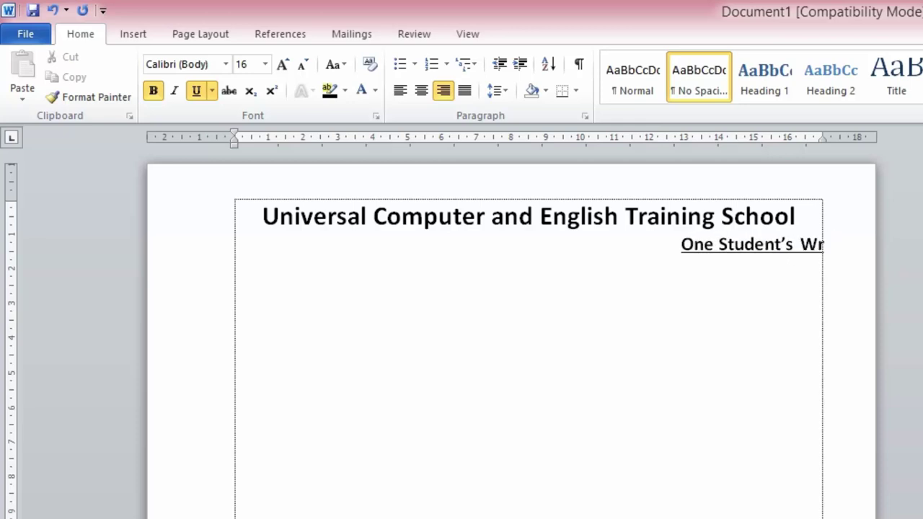
text(iting)
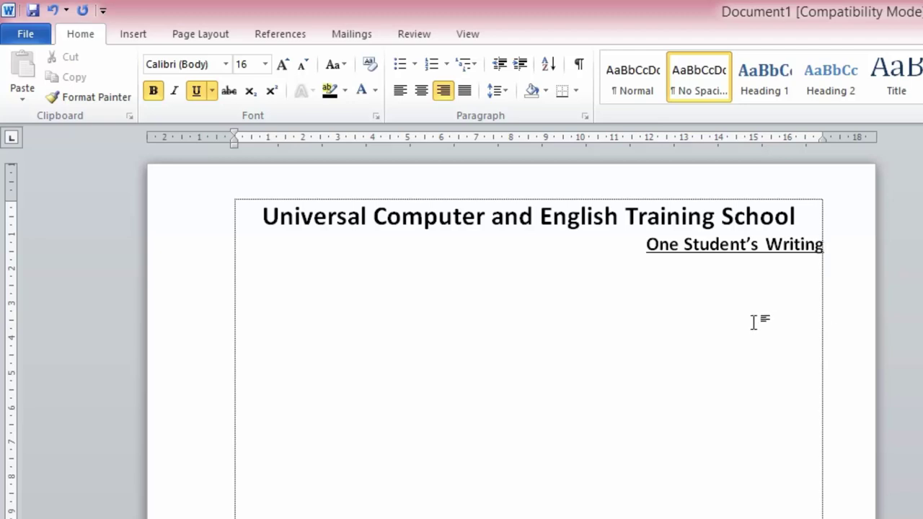
key(Return)
click(784, 245)
key(BackSpace)
text(w)
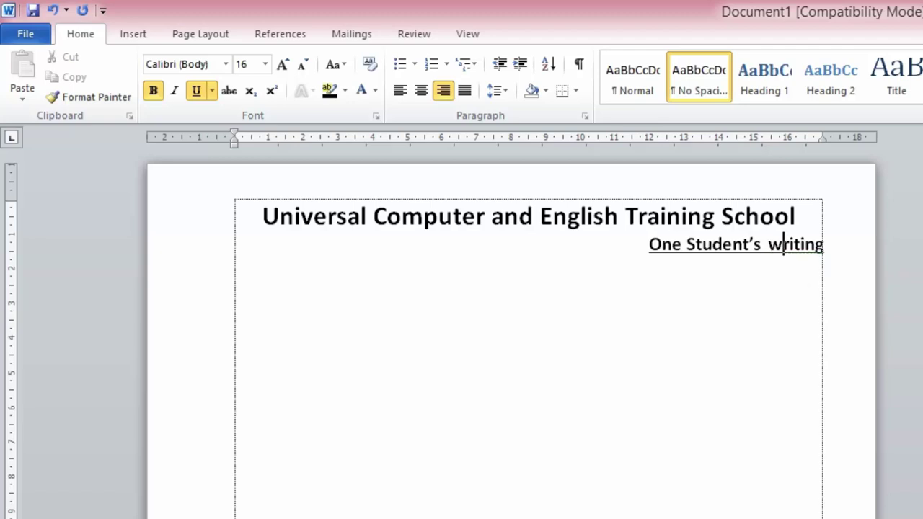
Turn off italic, underline and bold for the new line below the subtitle.
key(ctrl+i)
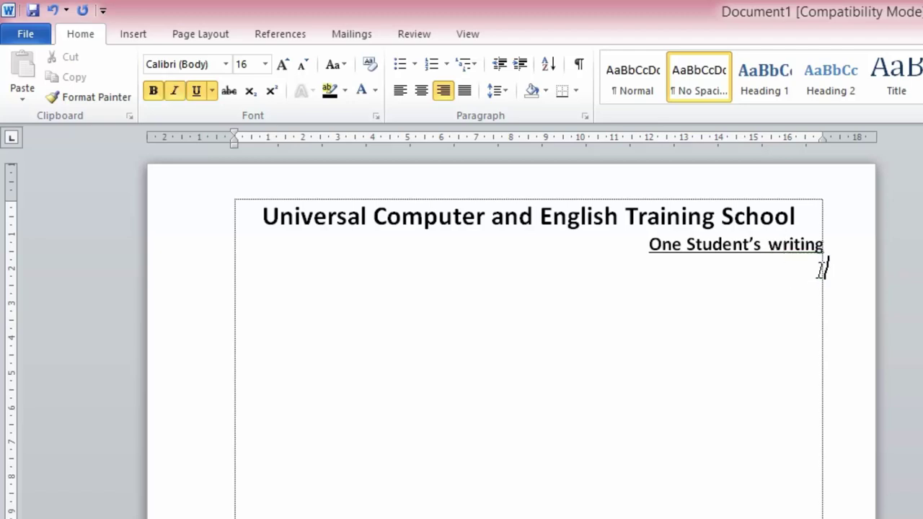
click(196, 90)
click(174, 90)
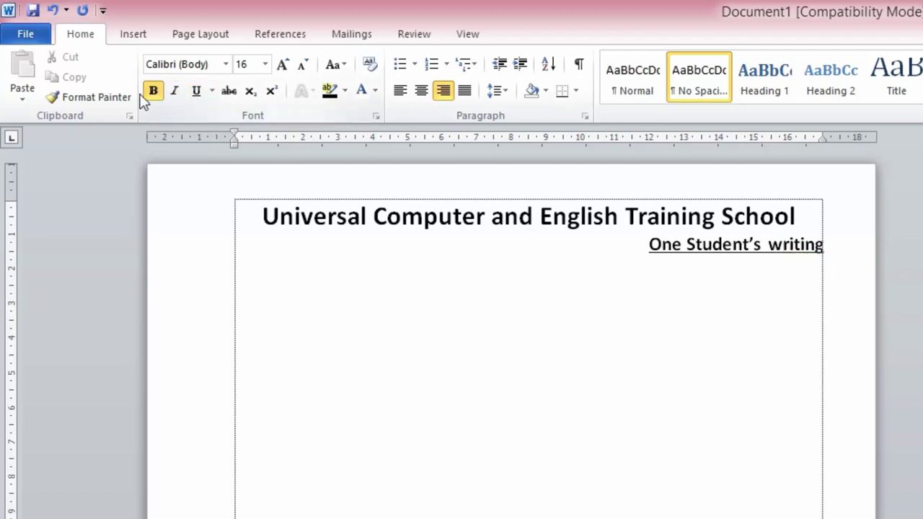
click(154, 93)
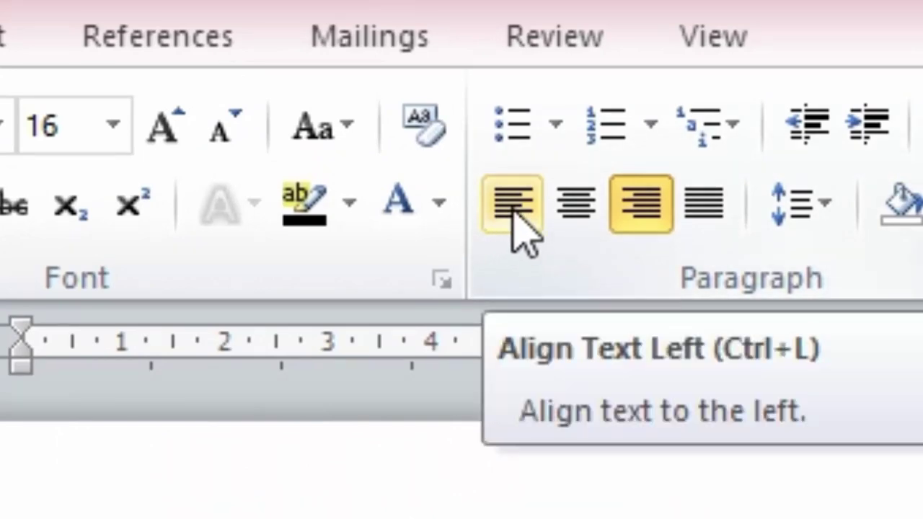
Left-align at 14 point and type two body lines 'fkljds;fjsdjfjsd;jf' and 'fdsafsdfdsafdsf'.
click(513, 210)
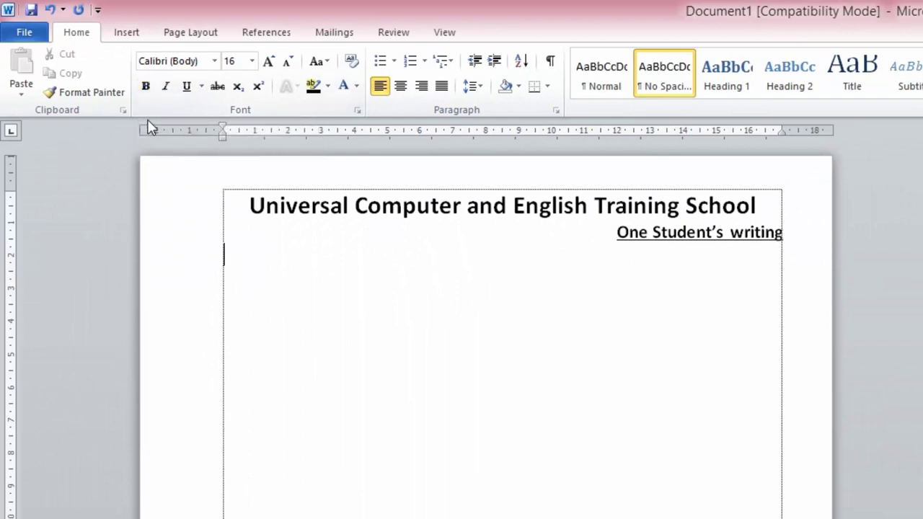
click(251, 62)
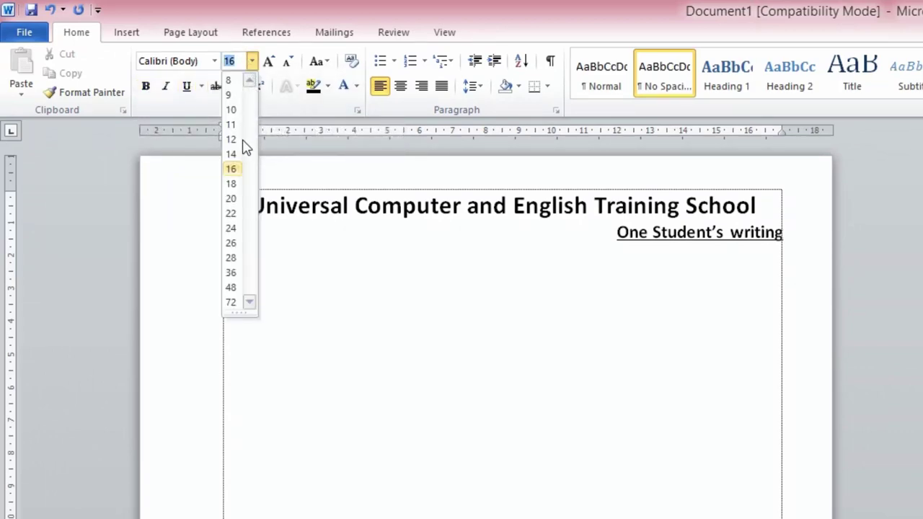
click(233, 154)
click(253, 62)
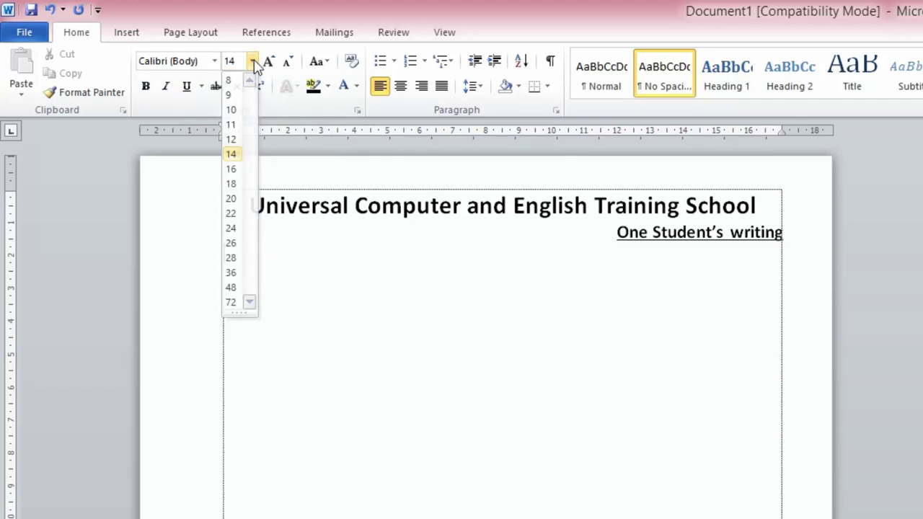
click(253, 62)
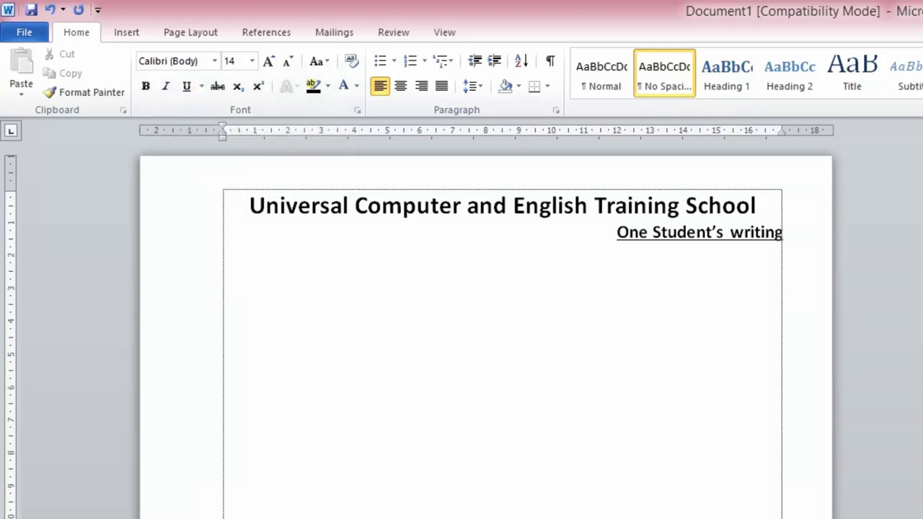
click(503, 253)
text(jsfkljds;fjsdj)
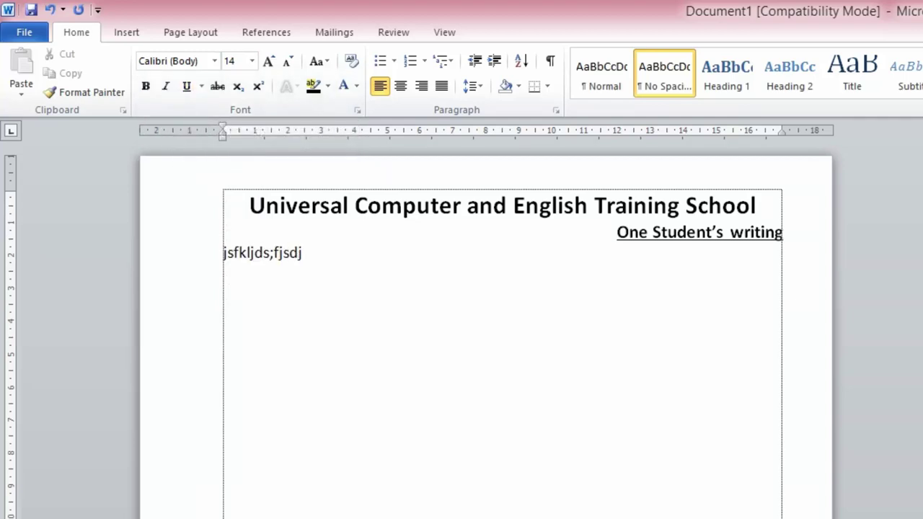
text(fjsd;jf)
key(Return)
text(fdsafsdfdsafdsf)
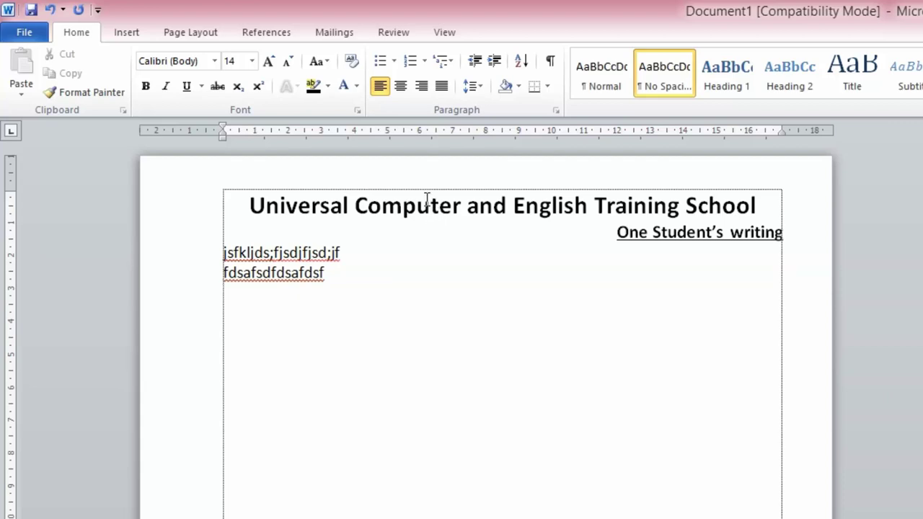
Centre the next line in 18-point bold italic, type the author's name, and start a new line.
click(402, 87)
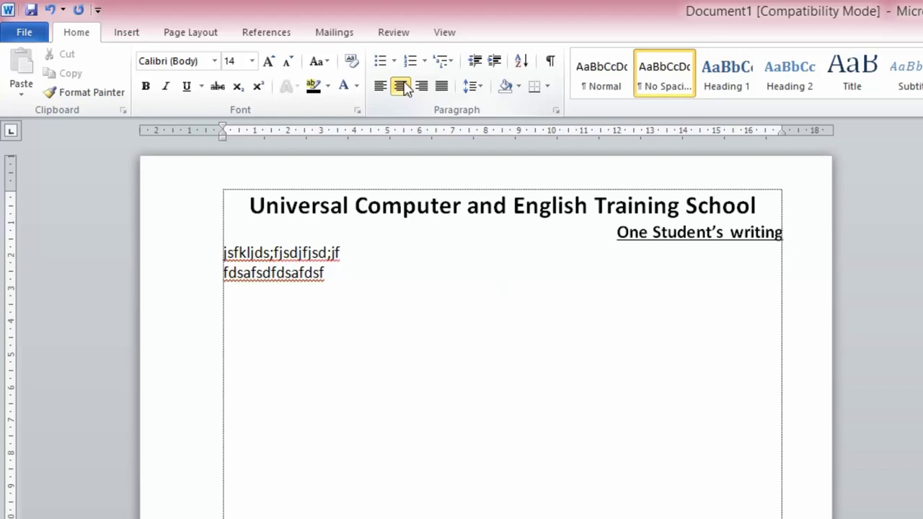
click(252, 61)
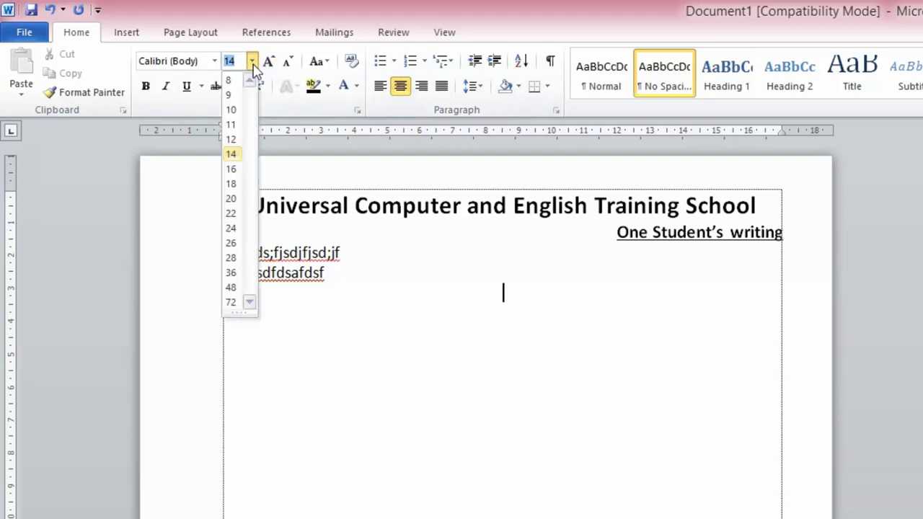
click(231, 184)
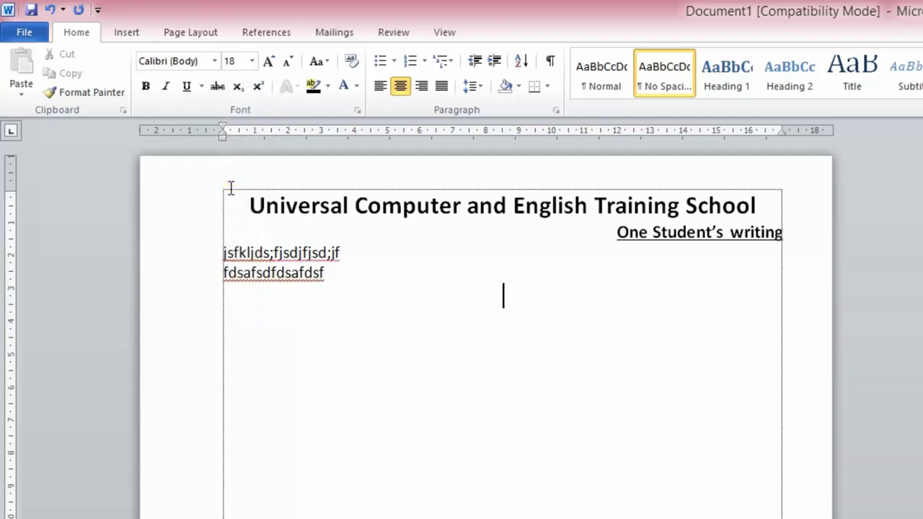
click(165, 87)
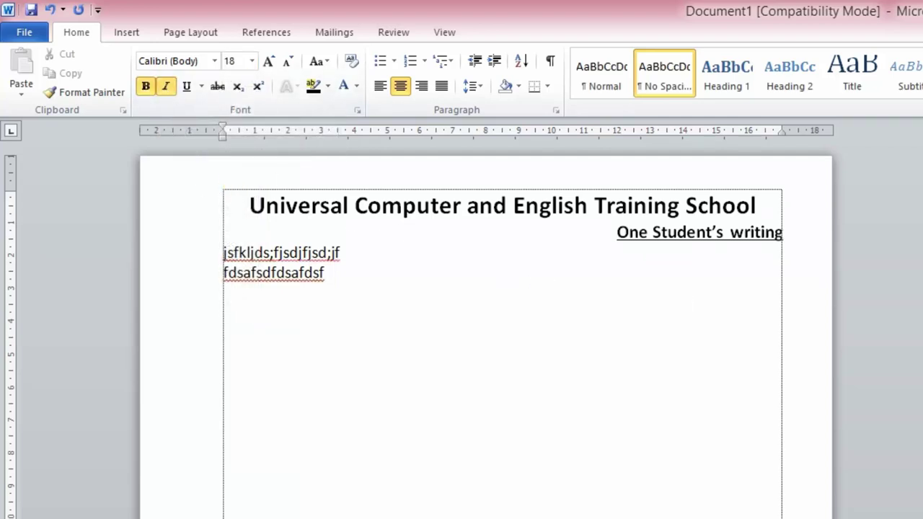
text(fjkdsljfl;jsd)
key(BackSpace)
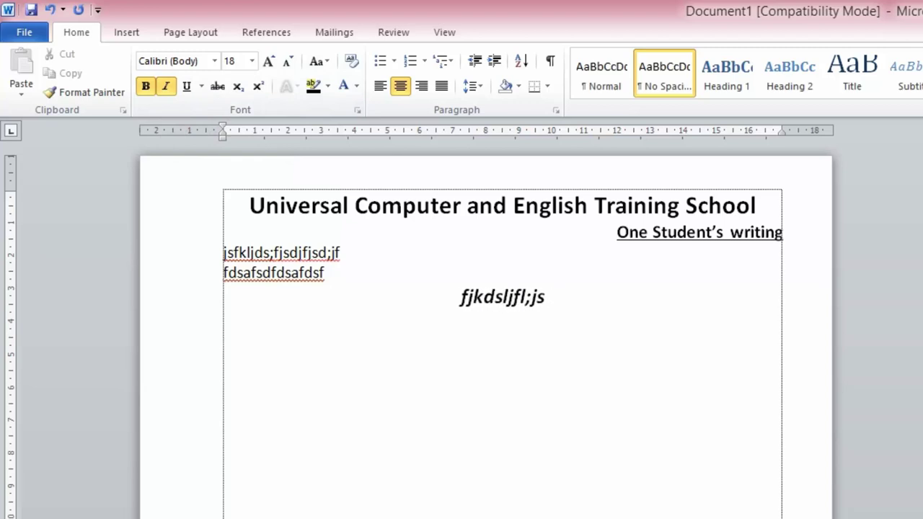
key(BackSpace)
key(BackSpace)
key(BackSpace)
key(BackSpace)
key(BackSpace)
key(BackSpace)
key(BackSpace)
key(BackSpace)
key(BackSpace)
key(BackSpace)
key(BackSpace)
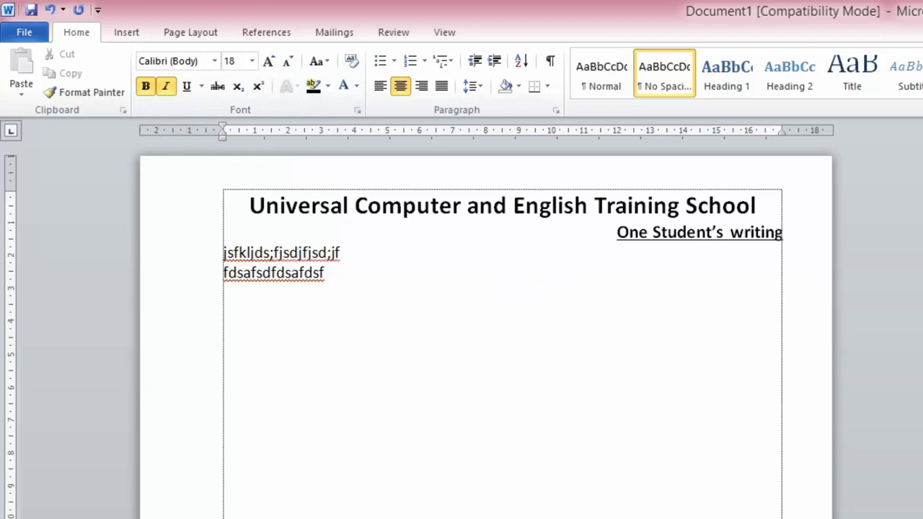
text(Fran)
text(cisco Jim)
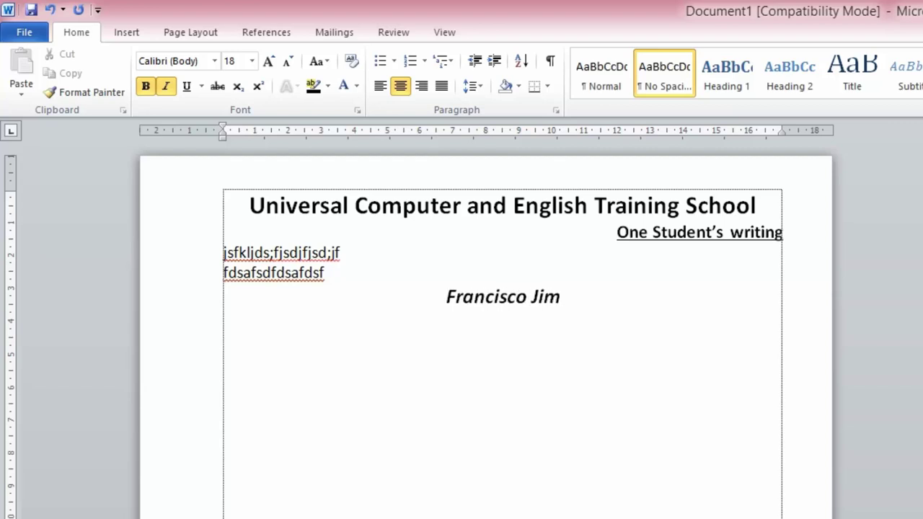
text(enez)
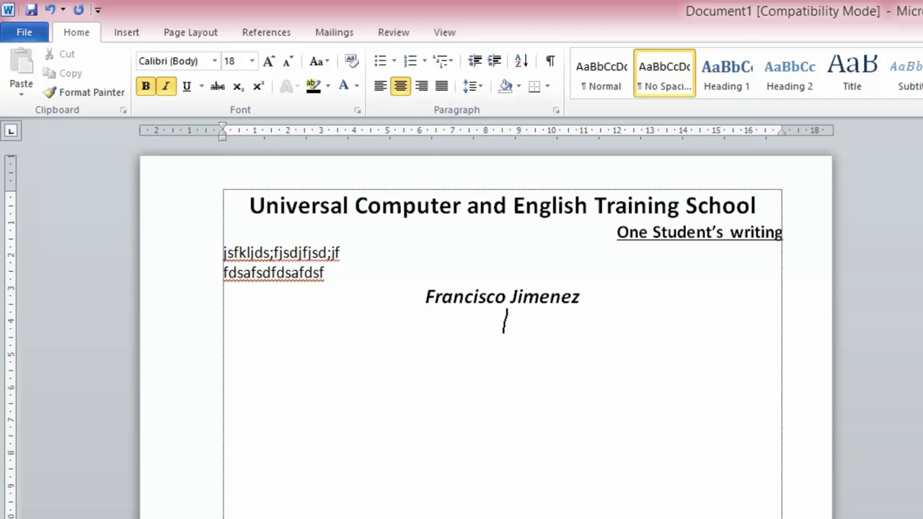
key(Return)
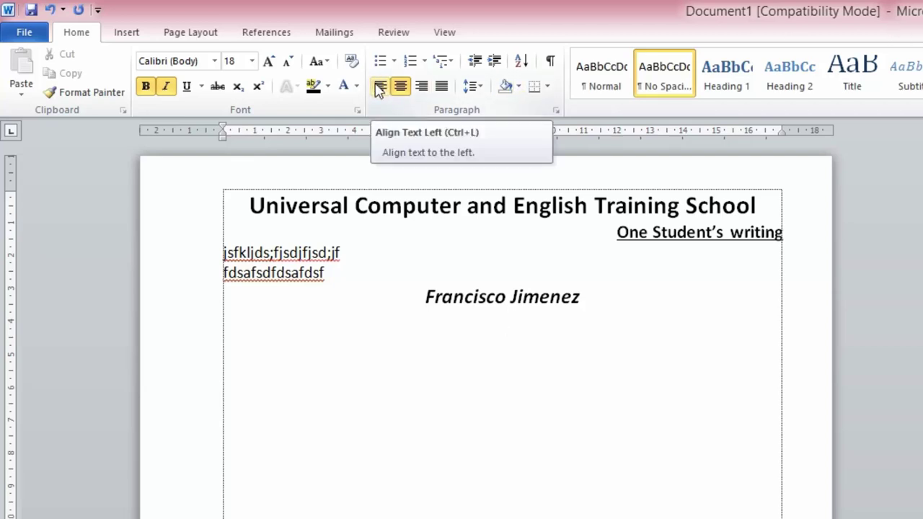
Left-align at 12 point with italic and bold off, then type a tab-indented paragraph.
click(379, 86)
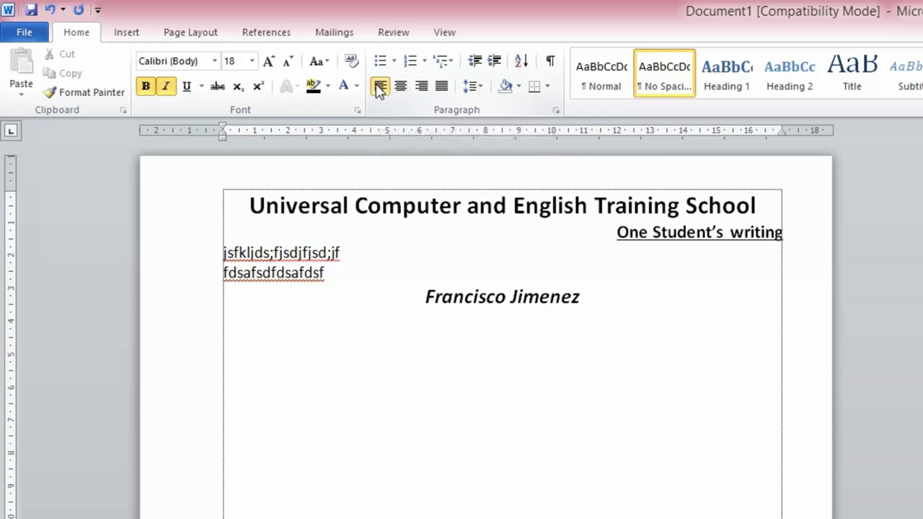
click(252, 61)
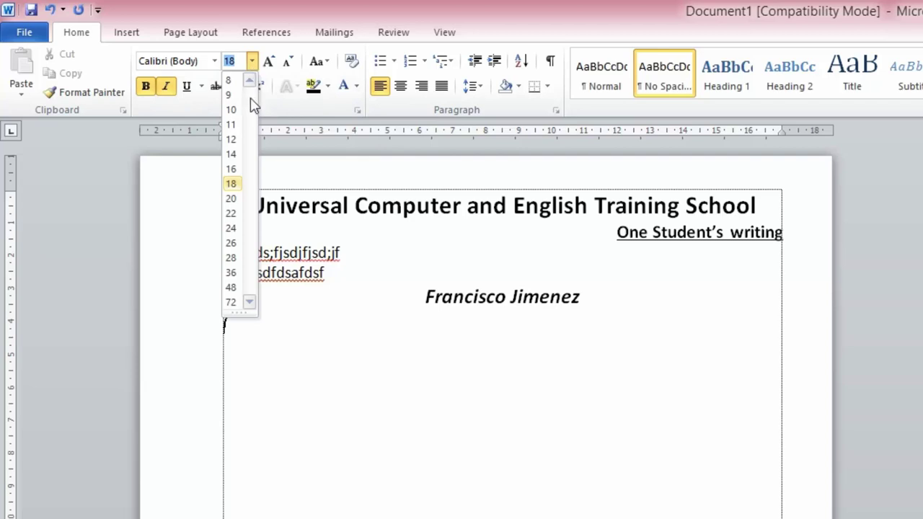
click(231, 139)
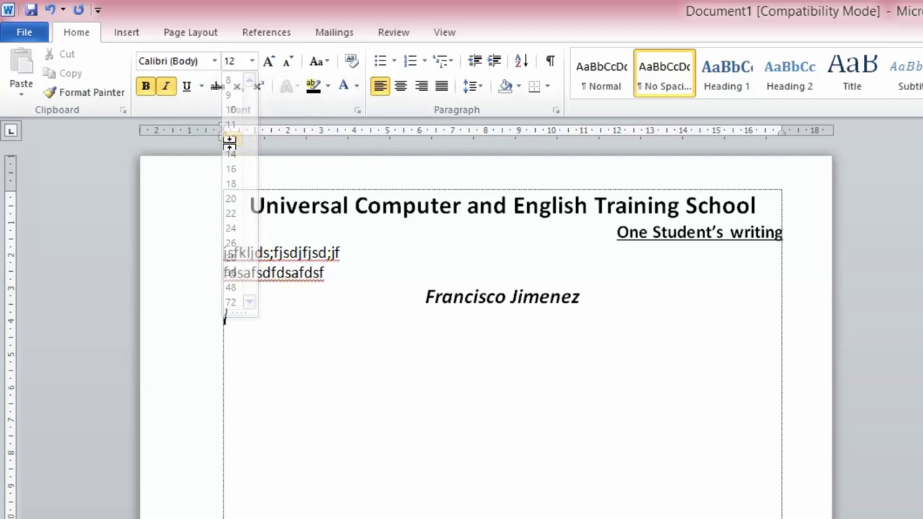
click(165, 86)
click(145, 86)
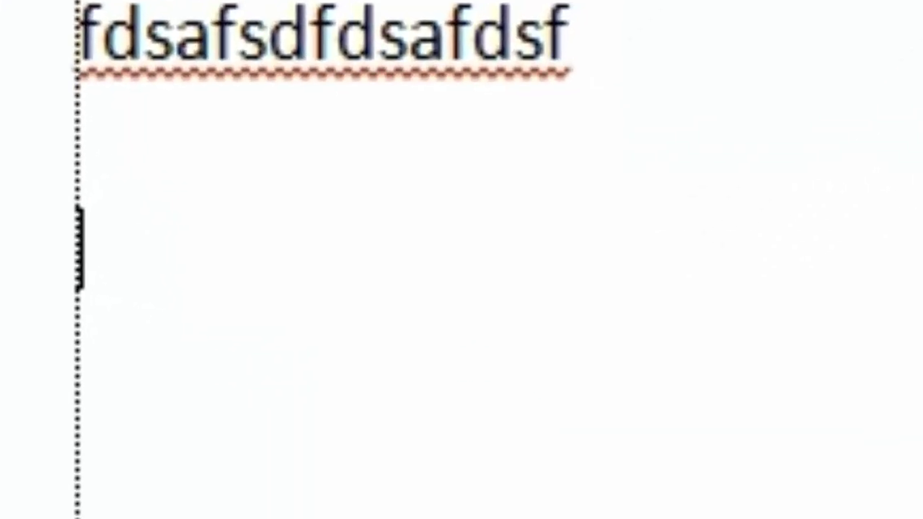
key(Tab)
text(sjfklsdj)
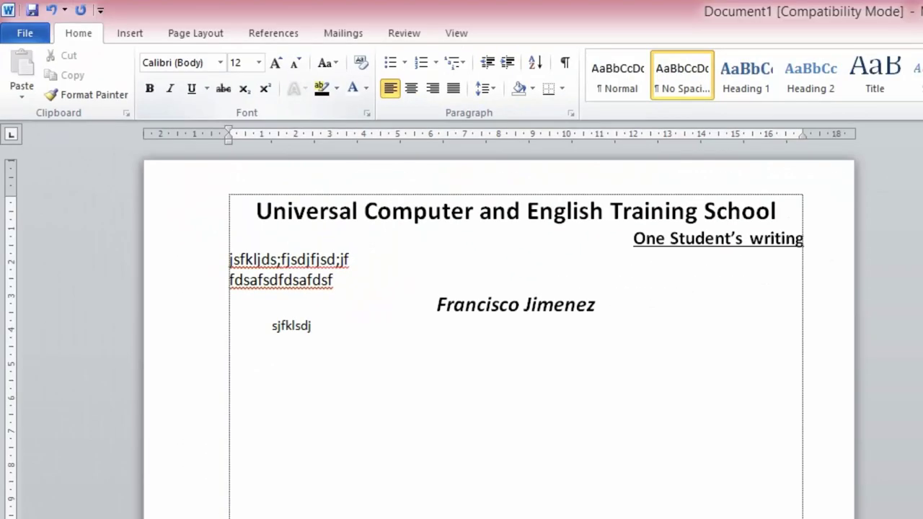
text(kalf;jsdkal;fj ds fsdlfjdskl;f dskfjk dsj;fjdsk)
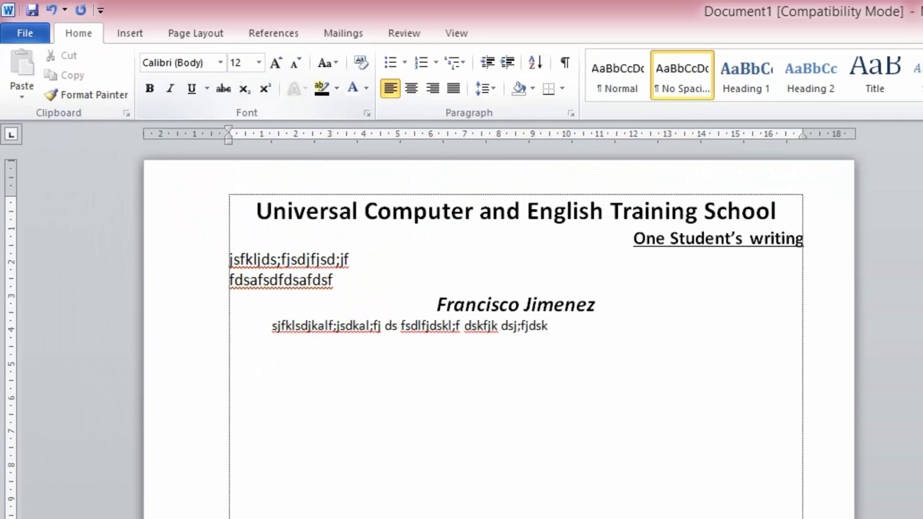
text( ljfk jdskfj sda;jf jsa;dfj sdakjf k;dsajfk l;j)
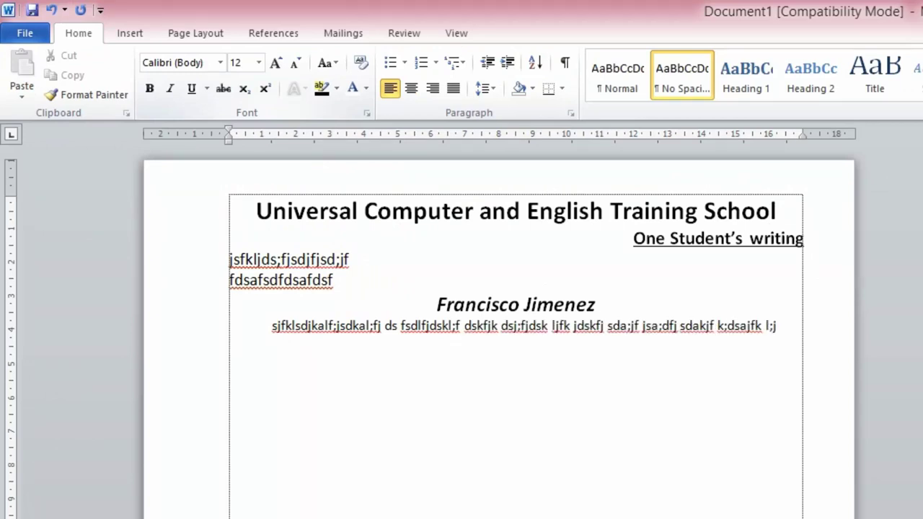